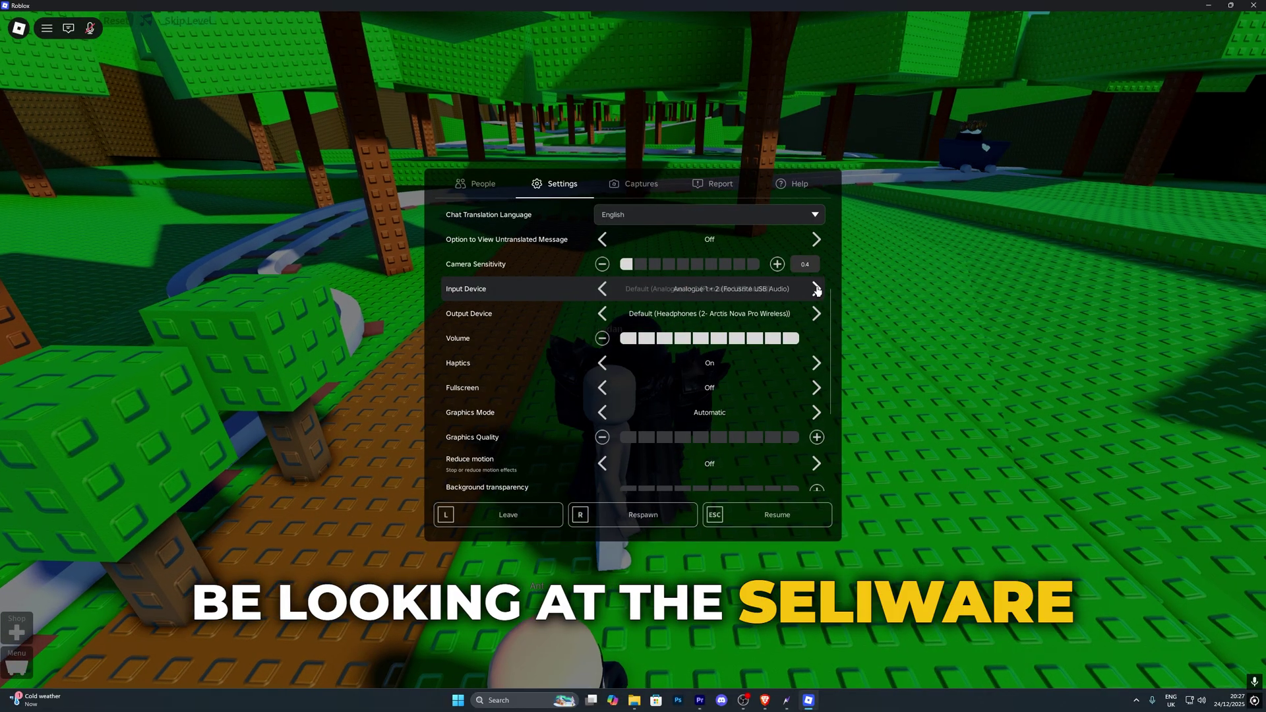
click(816, 289)
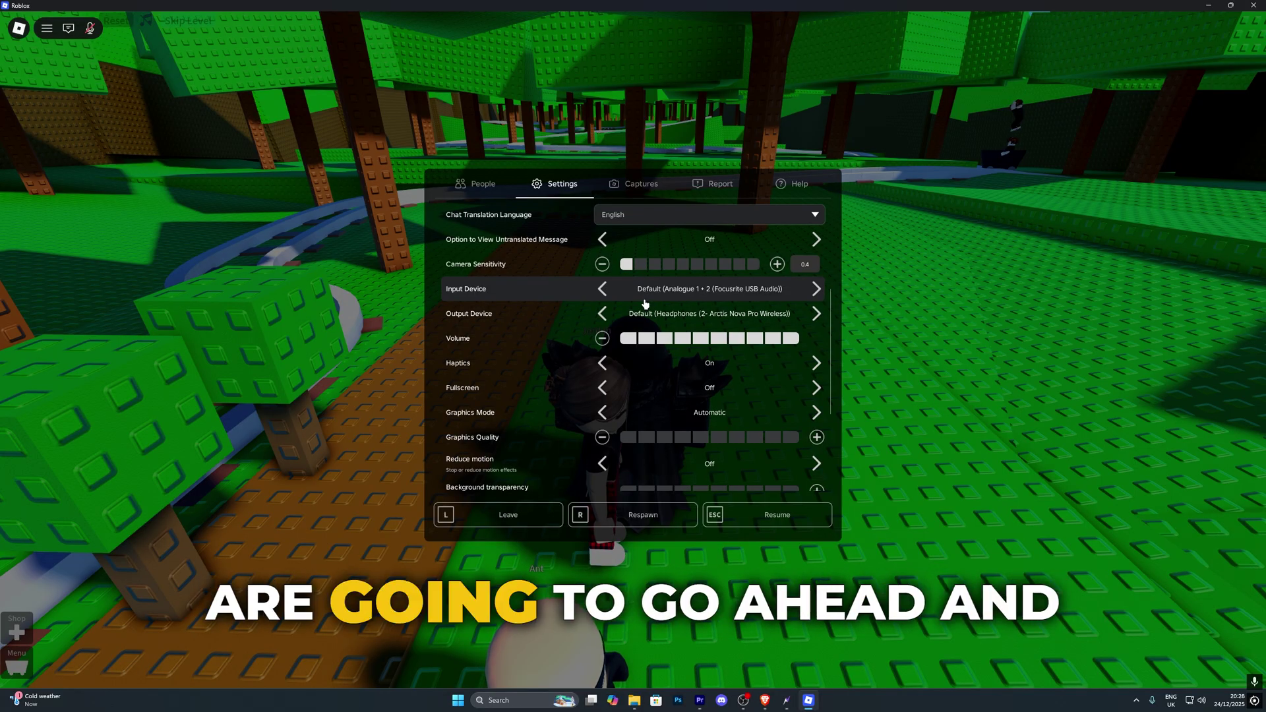
click(816, 412)
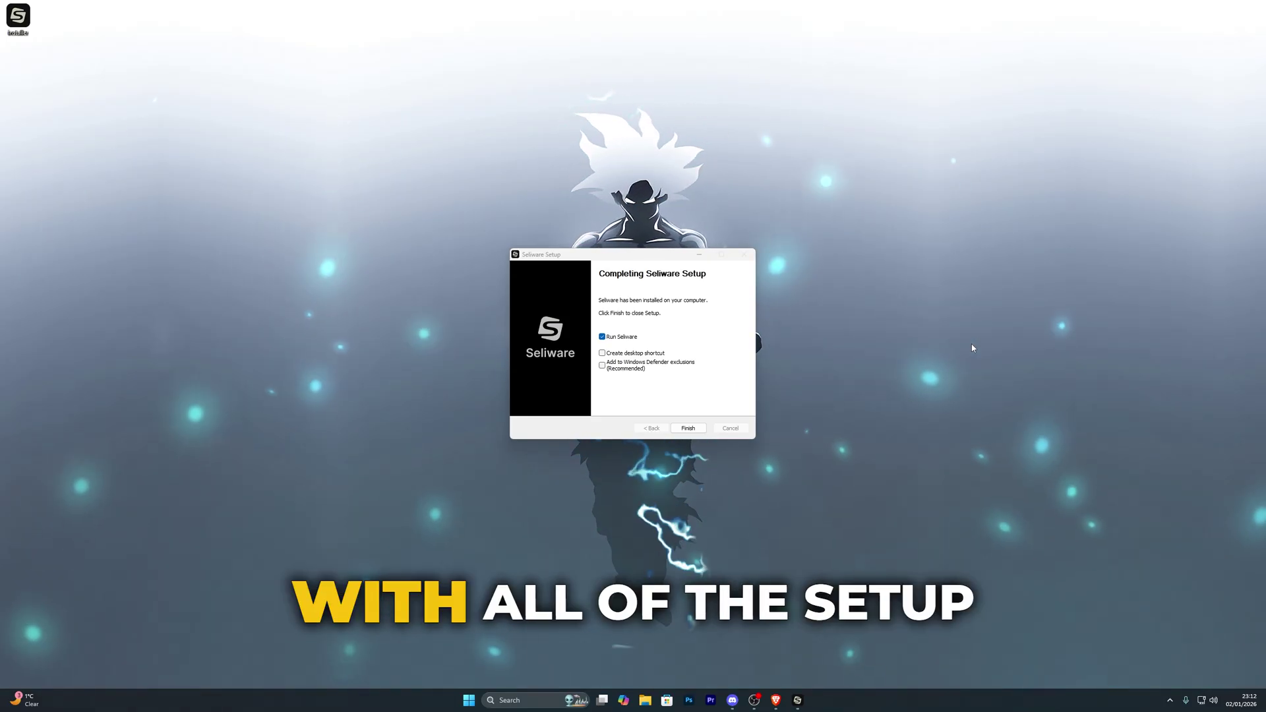
Step: Choose to add Seliware to the Windows Defender exclusions in the final setup dialog
click(666, 367)
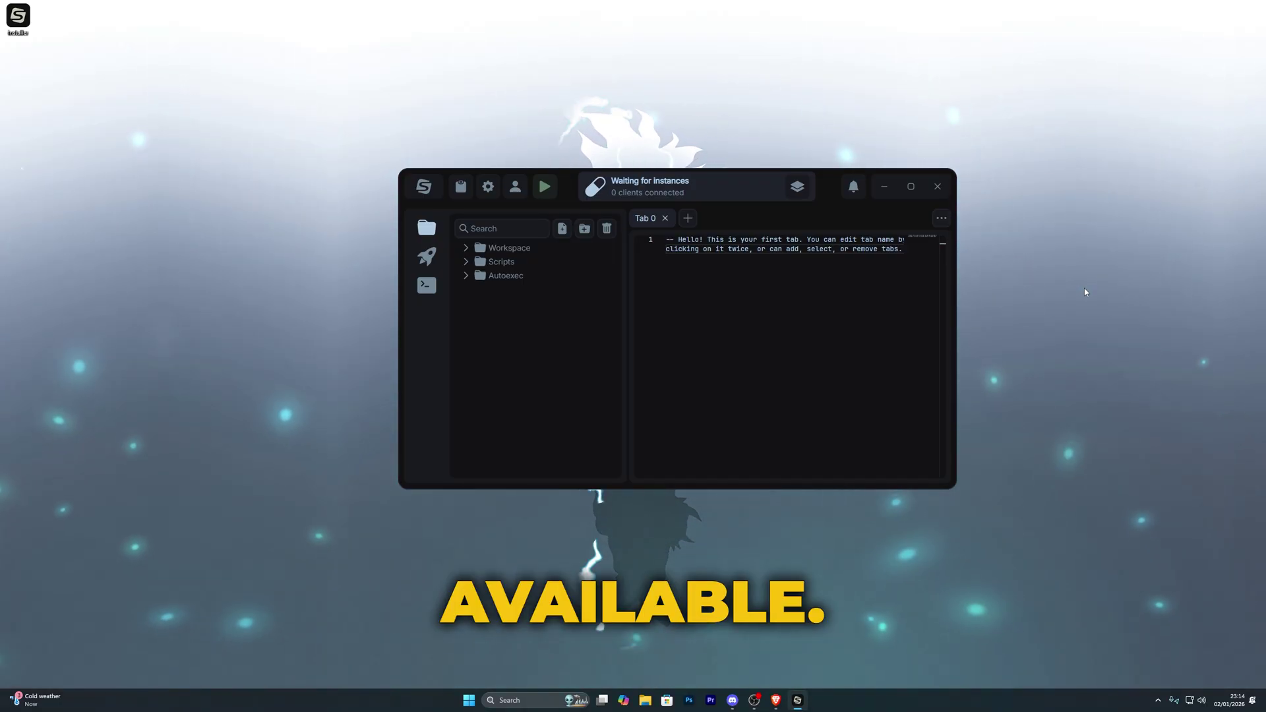
Step: Review the General, Appearance, Editor and Keybinds categories of the executor's settings and close the settings
click(488, 188)
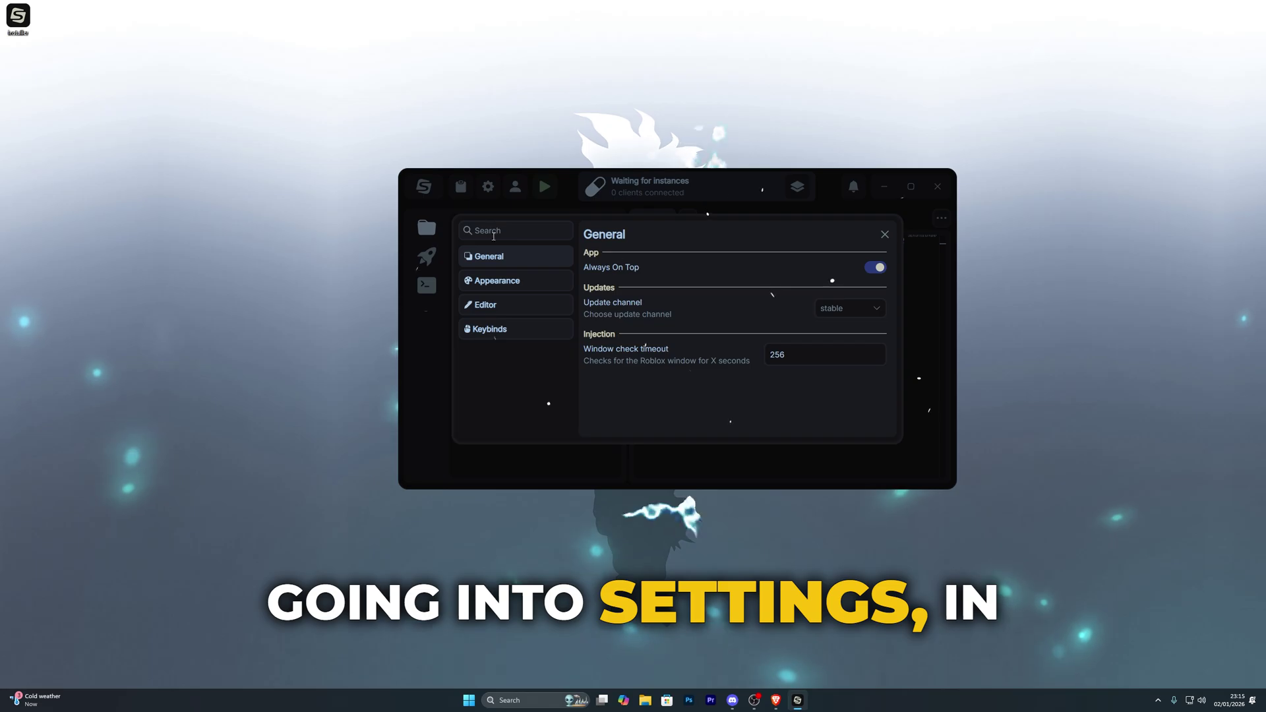
click(876, 269)
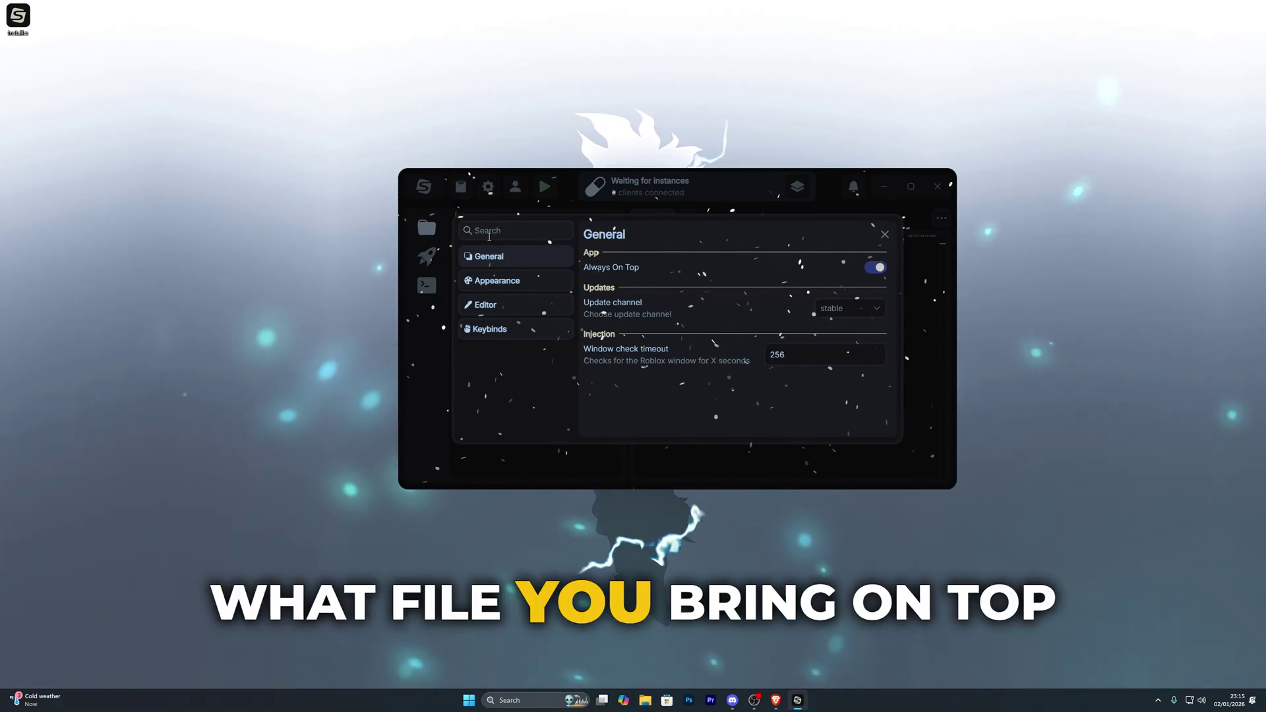
click(511, 288)
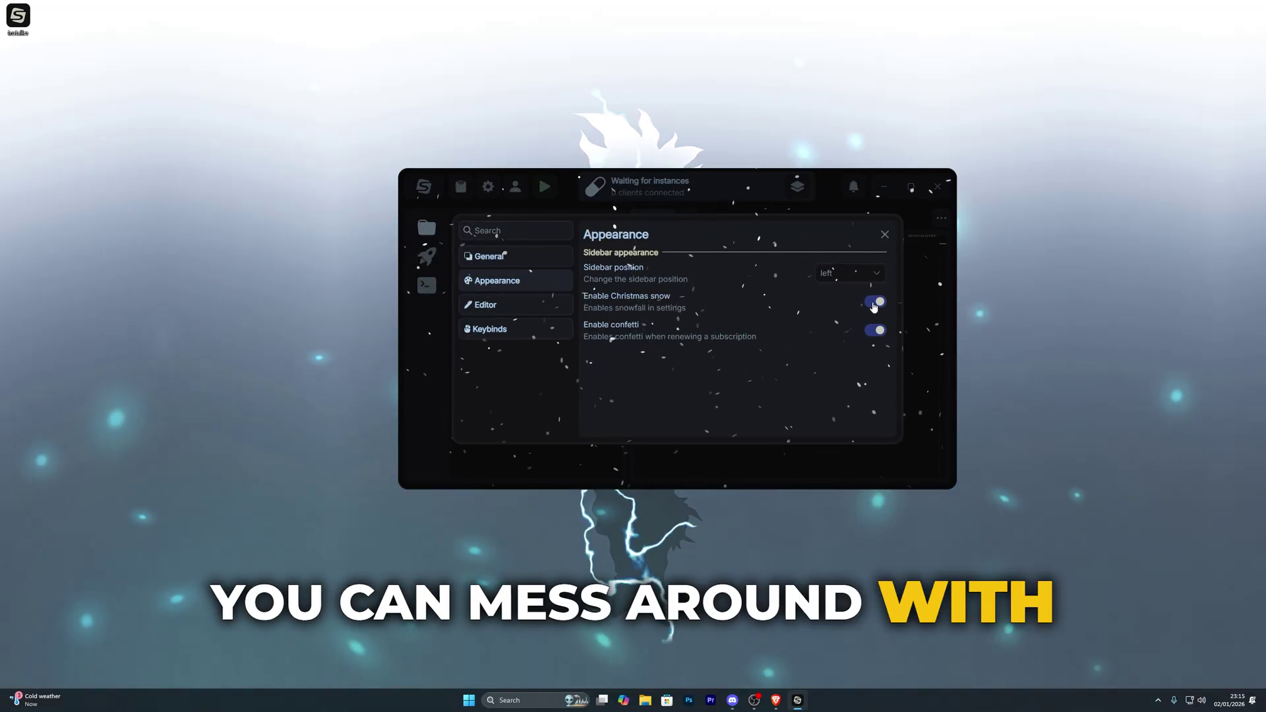
click(876, 304)
click(507, 302)
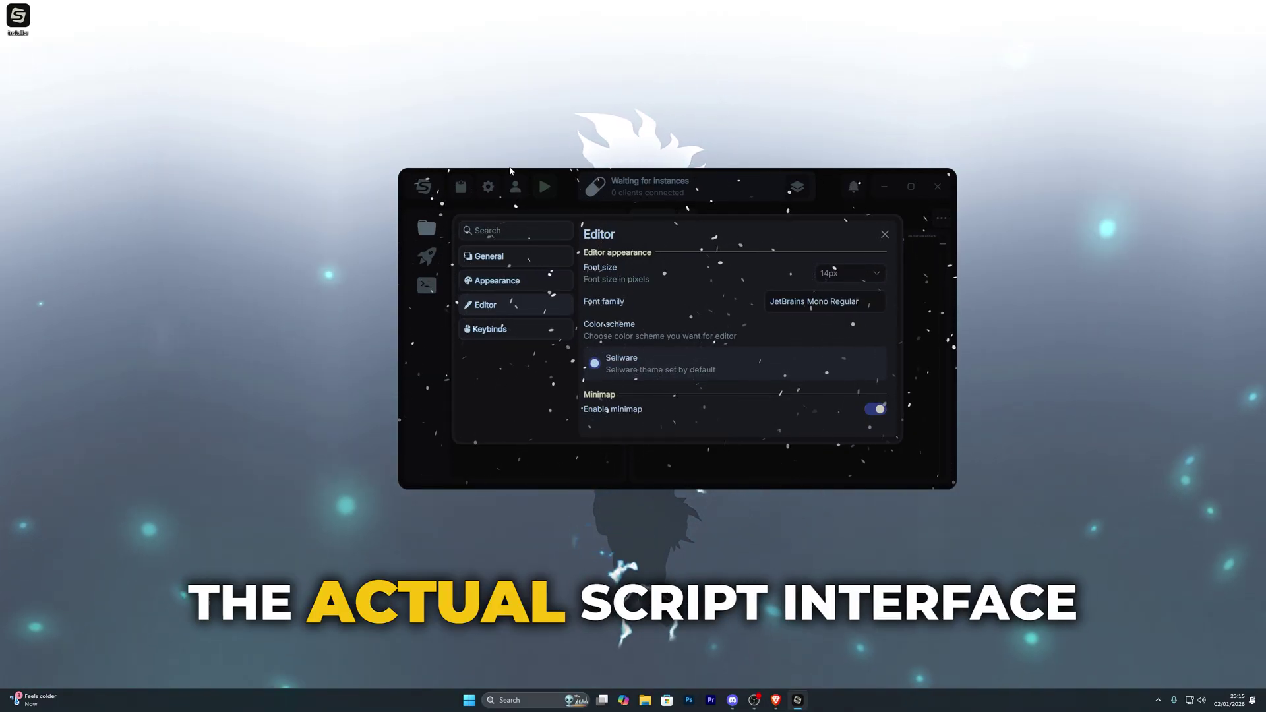
click(489, 329)
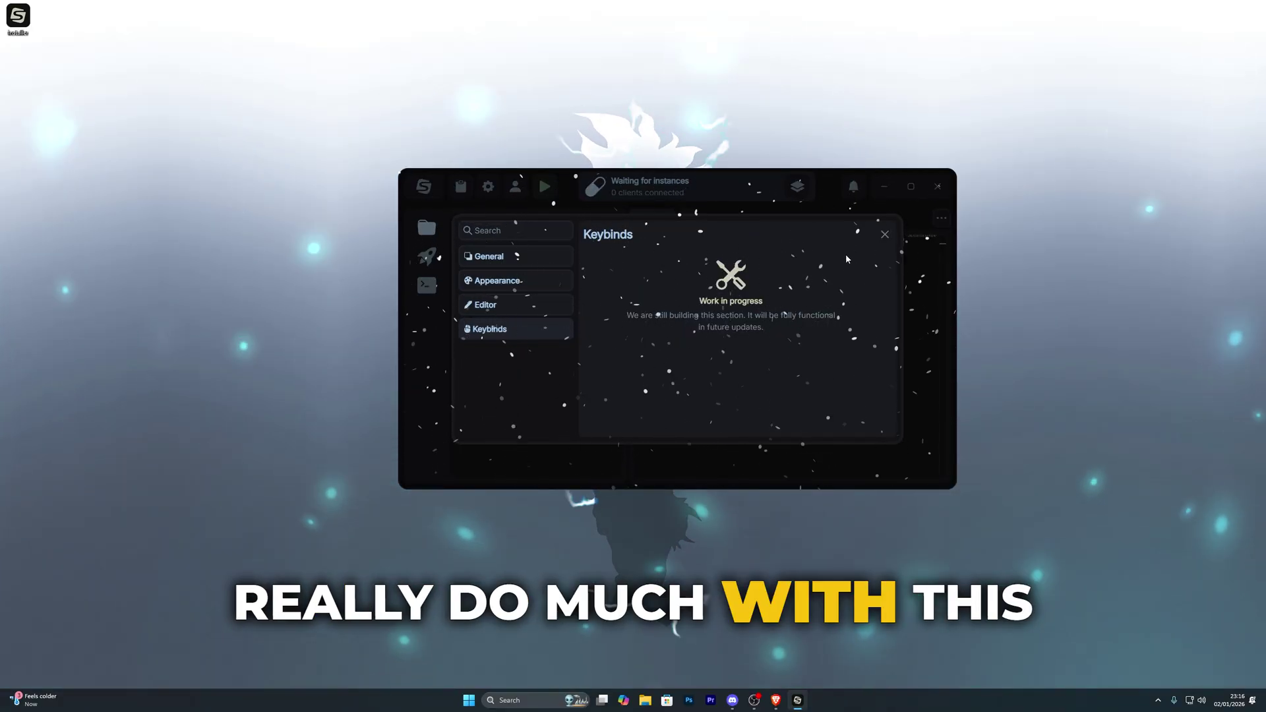
click(885, 234)
Step: Look at the rocket and console sections of the sidebar and return to the file explorer
click(427, 257)
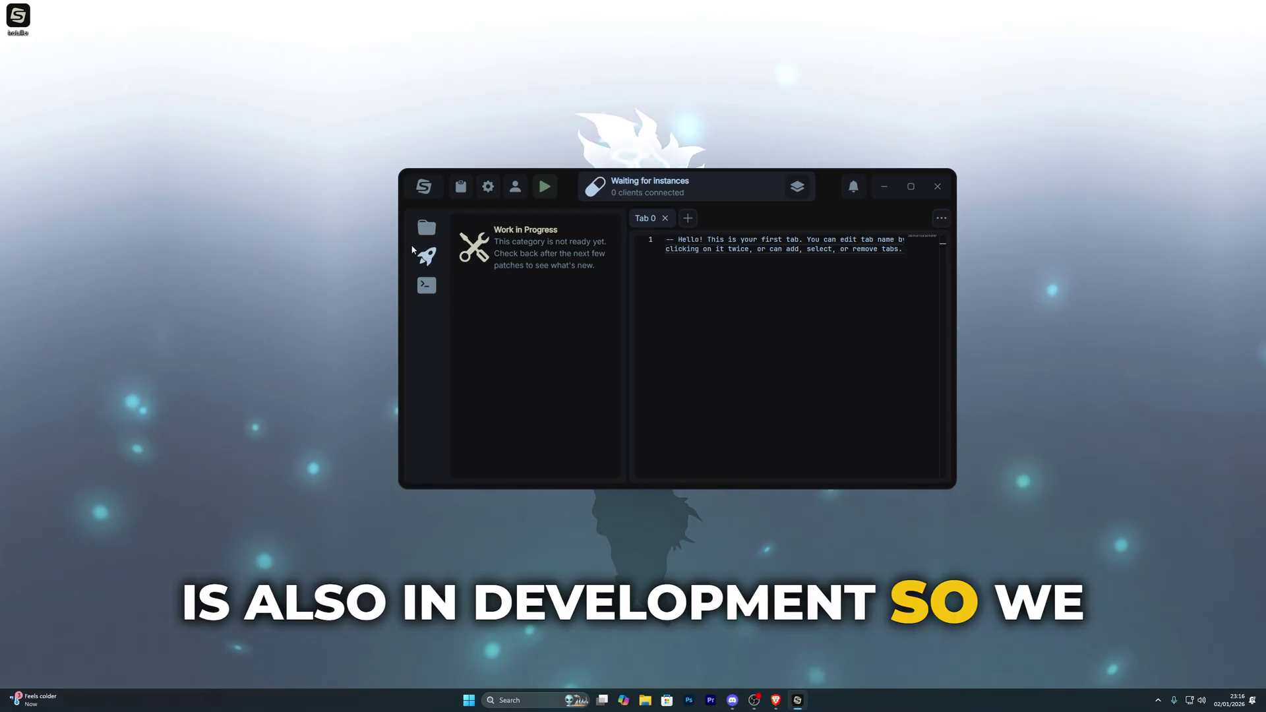
click(427, 285)
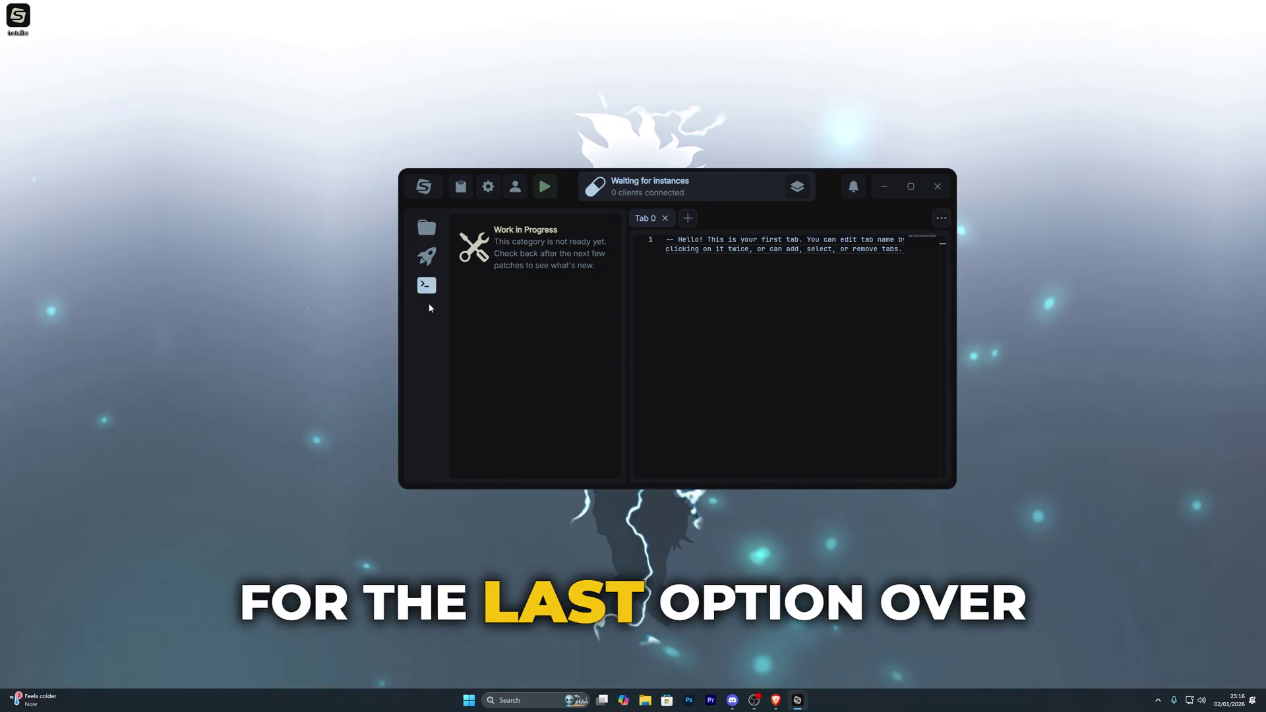
click(427, 228)
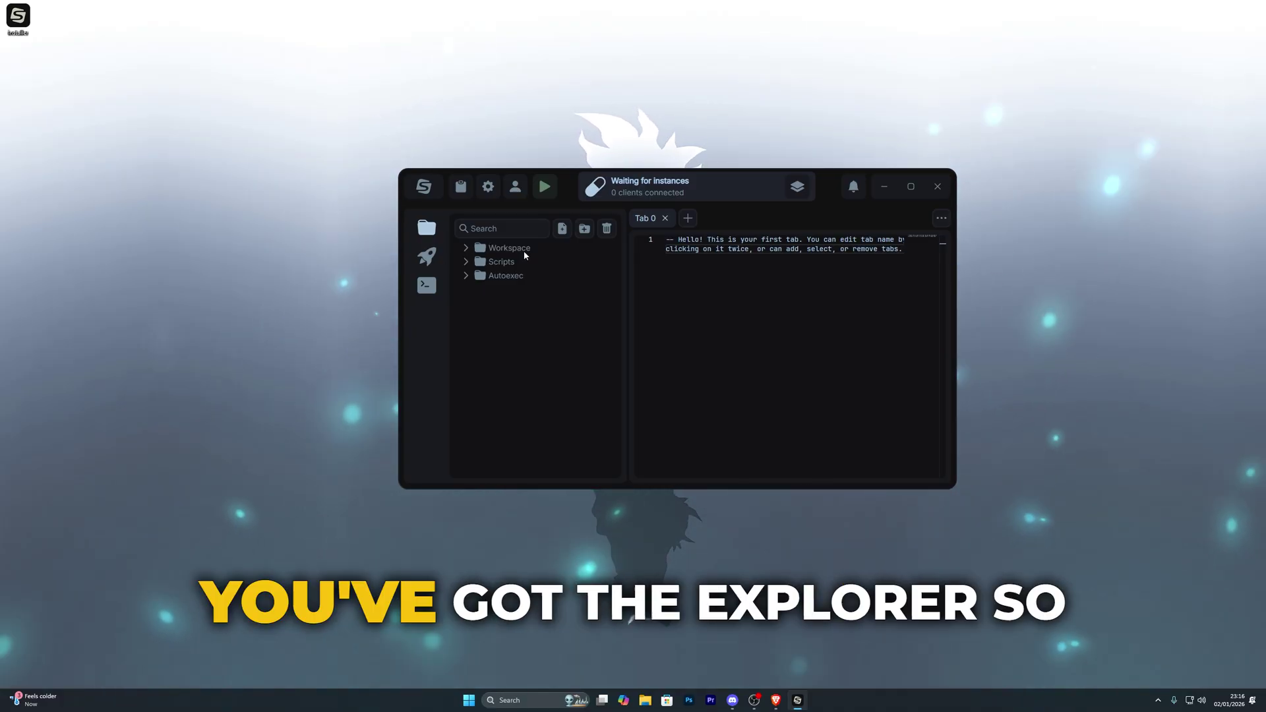
Step: Reposition the executor window on the desktop and inspect the contents of the Scripts and Autoexec folders
drag(731, 185, 656, 183)
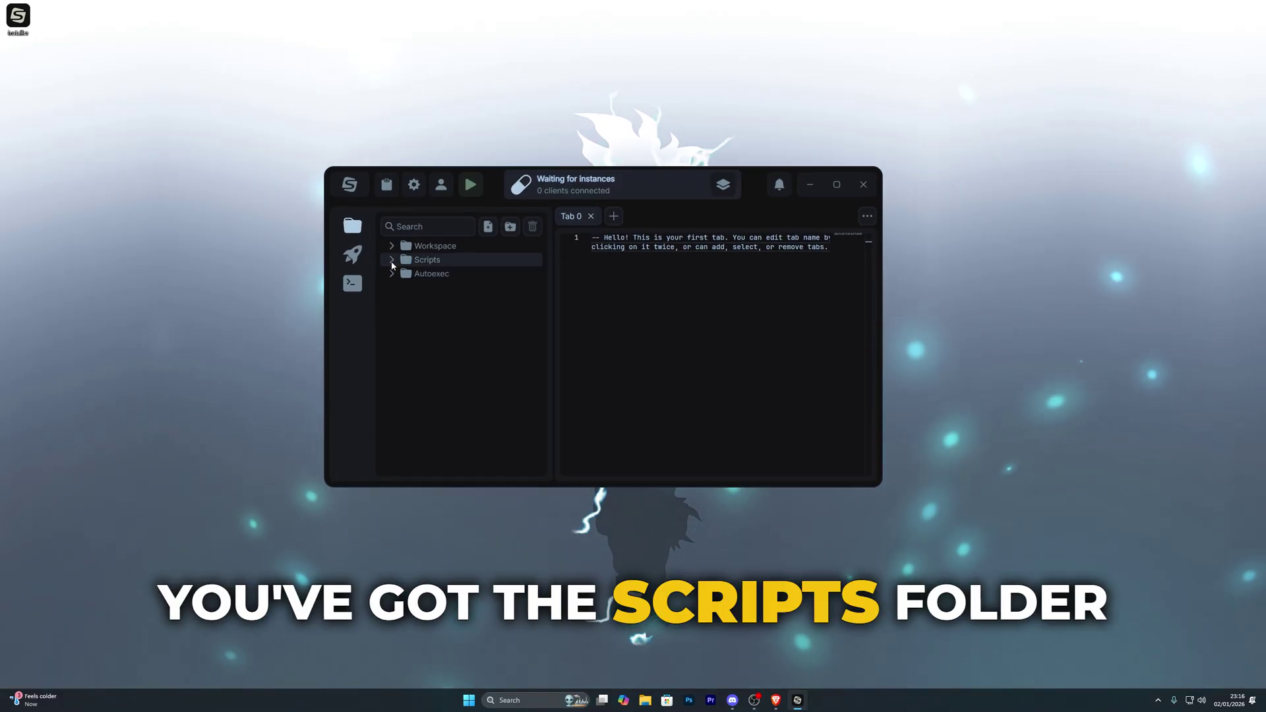
click(391, 275)
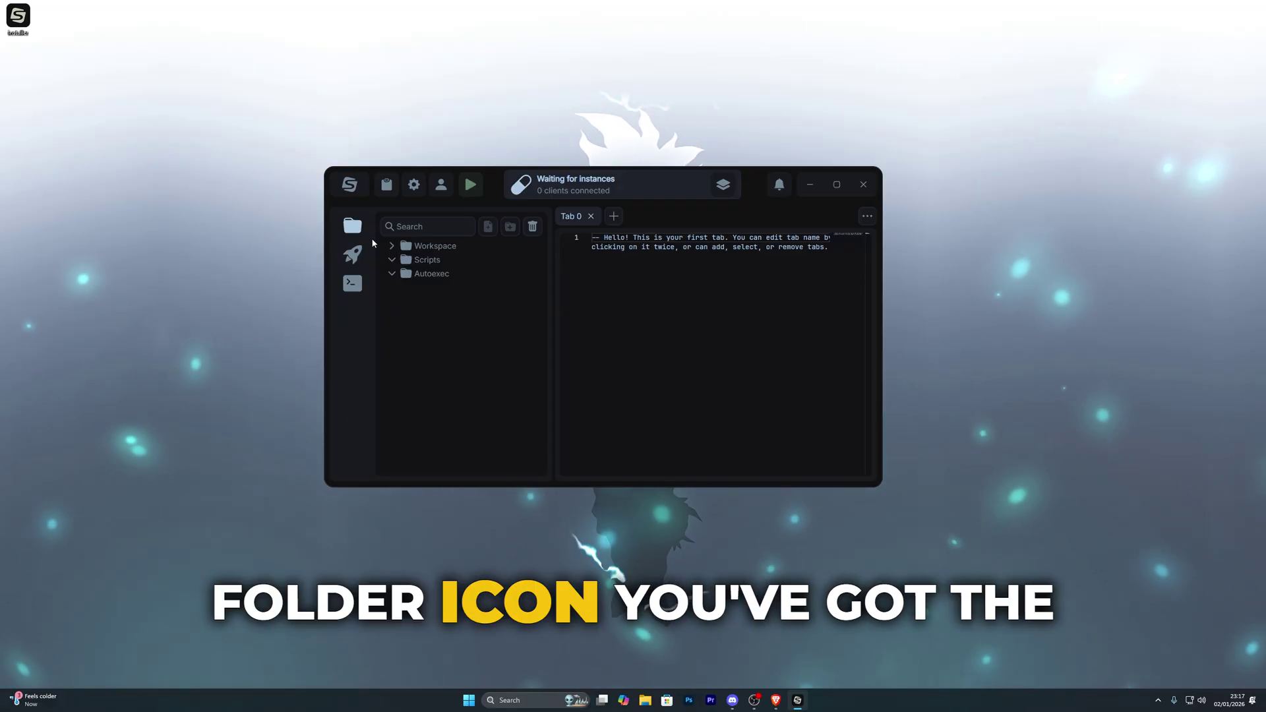
click(394, 260)
Step: Create a new Lua file in the Autoexec folder and enter "test" as its content
click(426, 274)
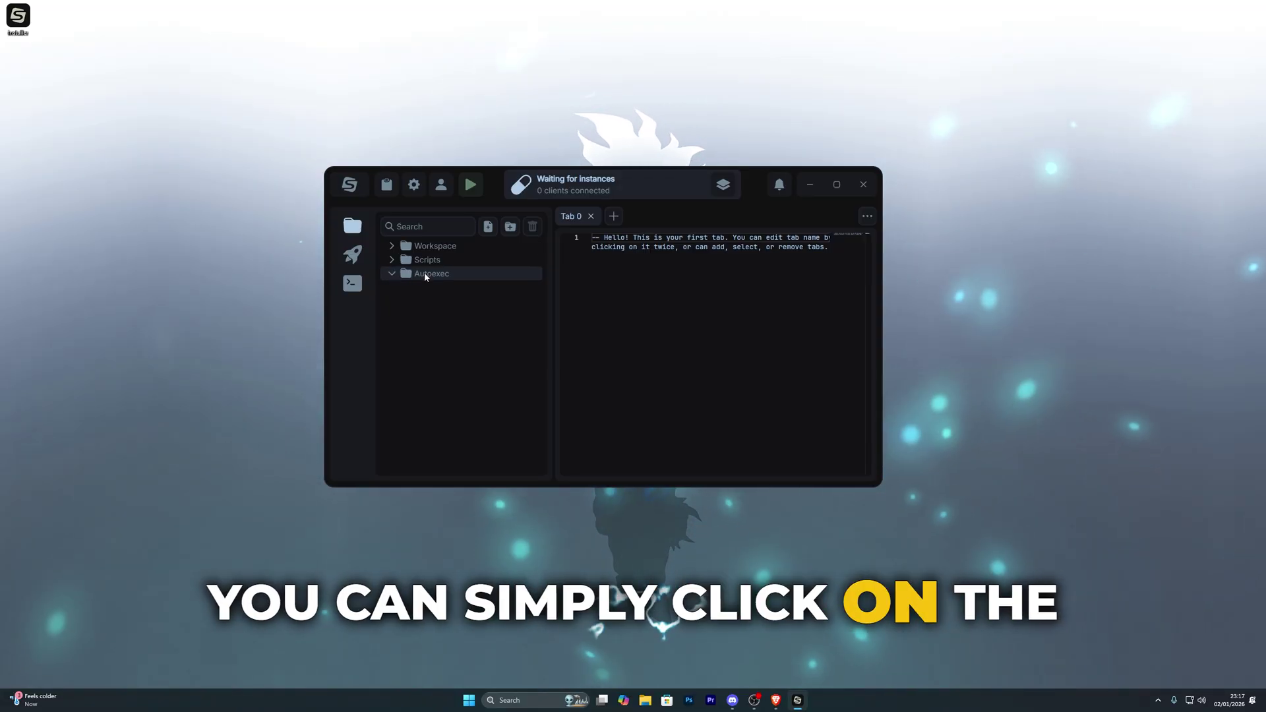
click(433, 275)
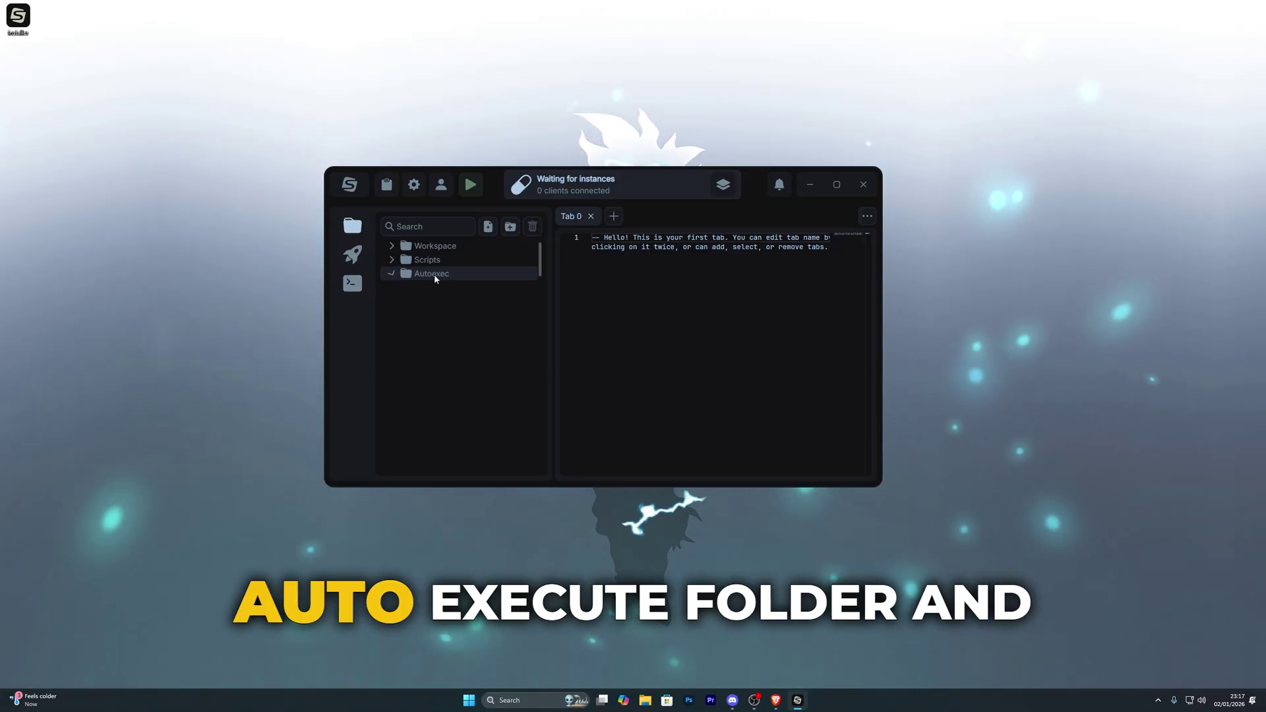
click(489, 229)
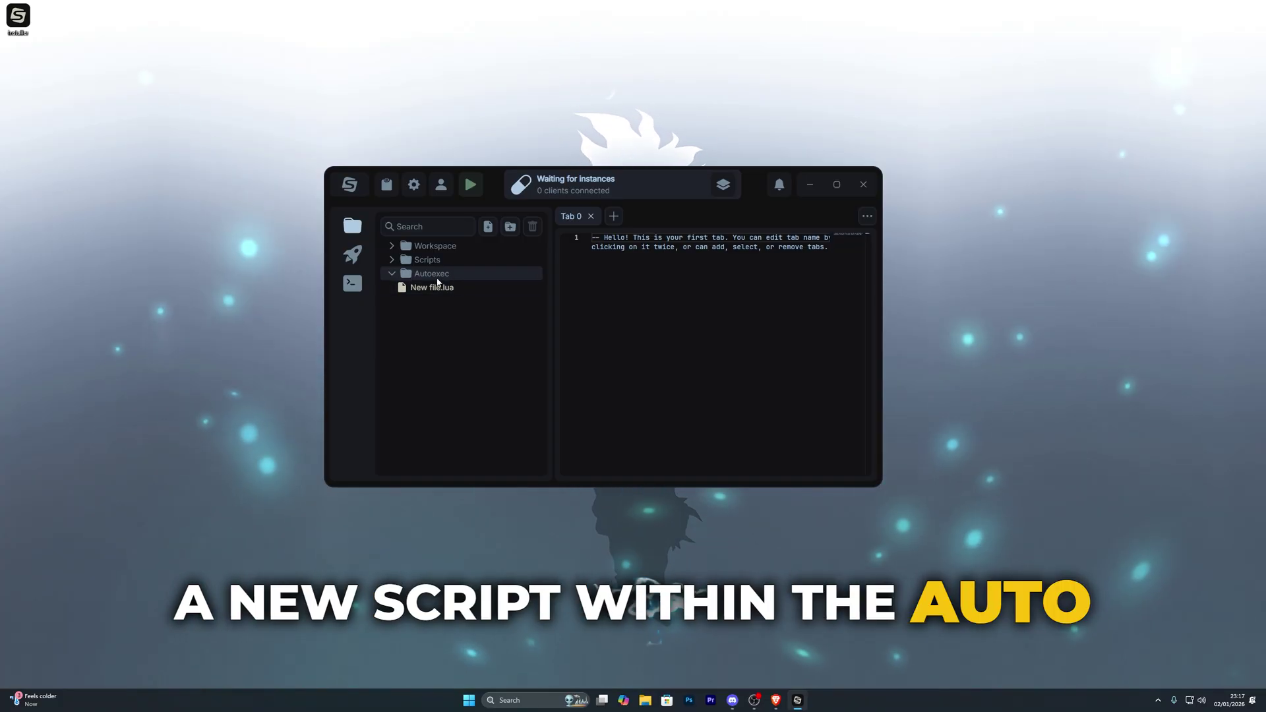
click(434, 288)
click(647, 264)
text(test)
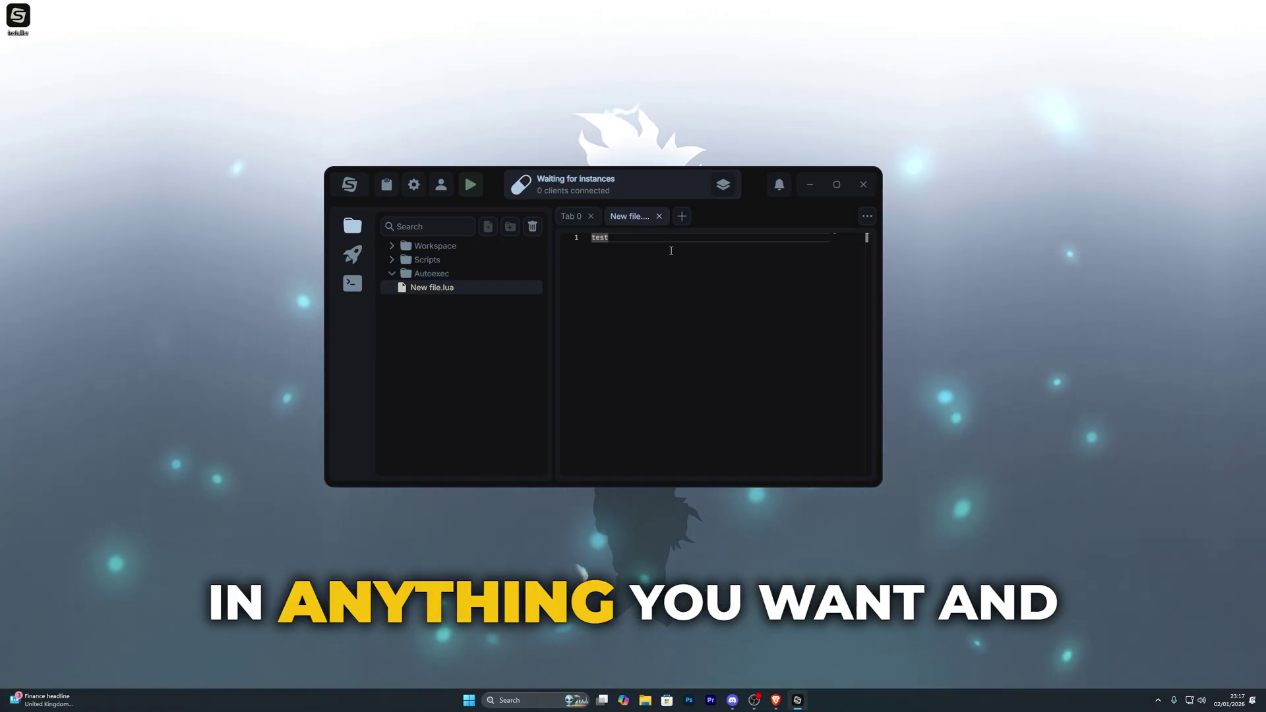
Step: Save a copy of the test script to the Scripts folder and open New file.lua.lua from there
click(867, 216)
click(809, 259)
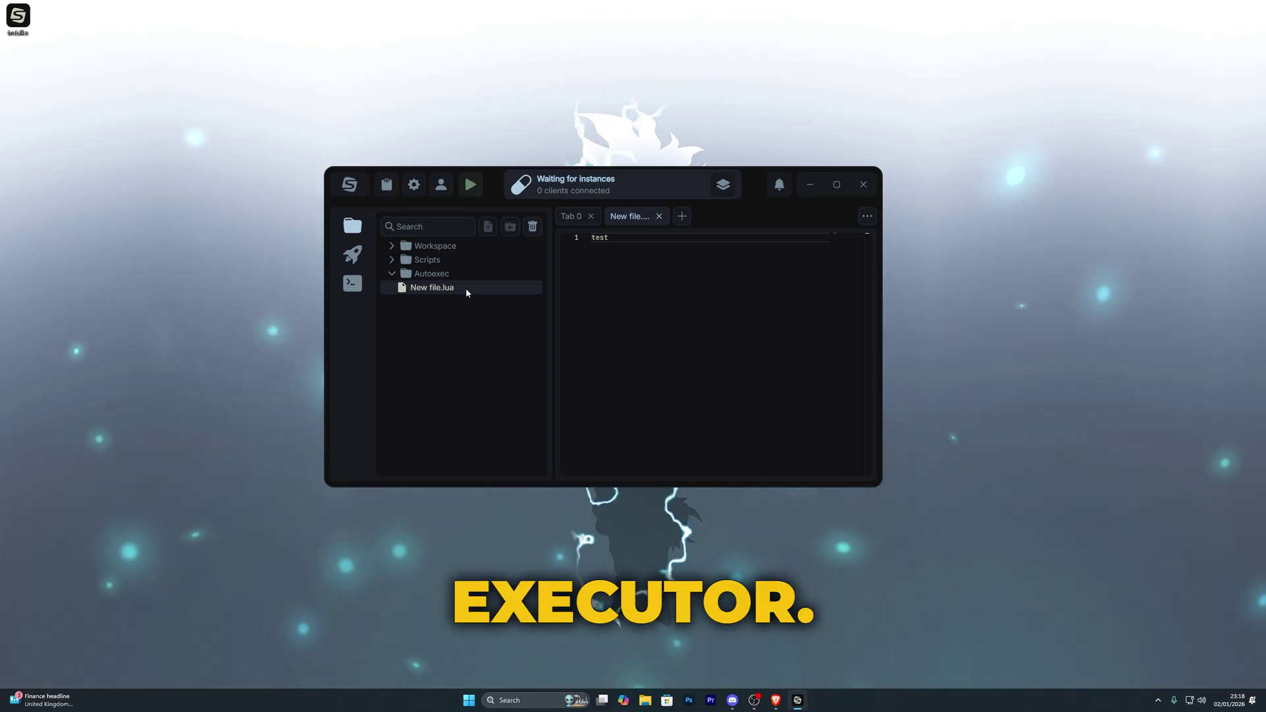
click(457, 274)
click(441, 274)
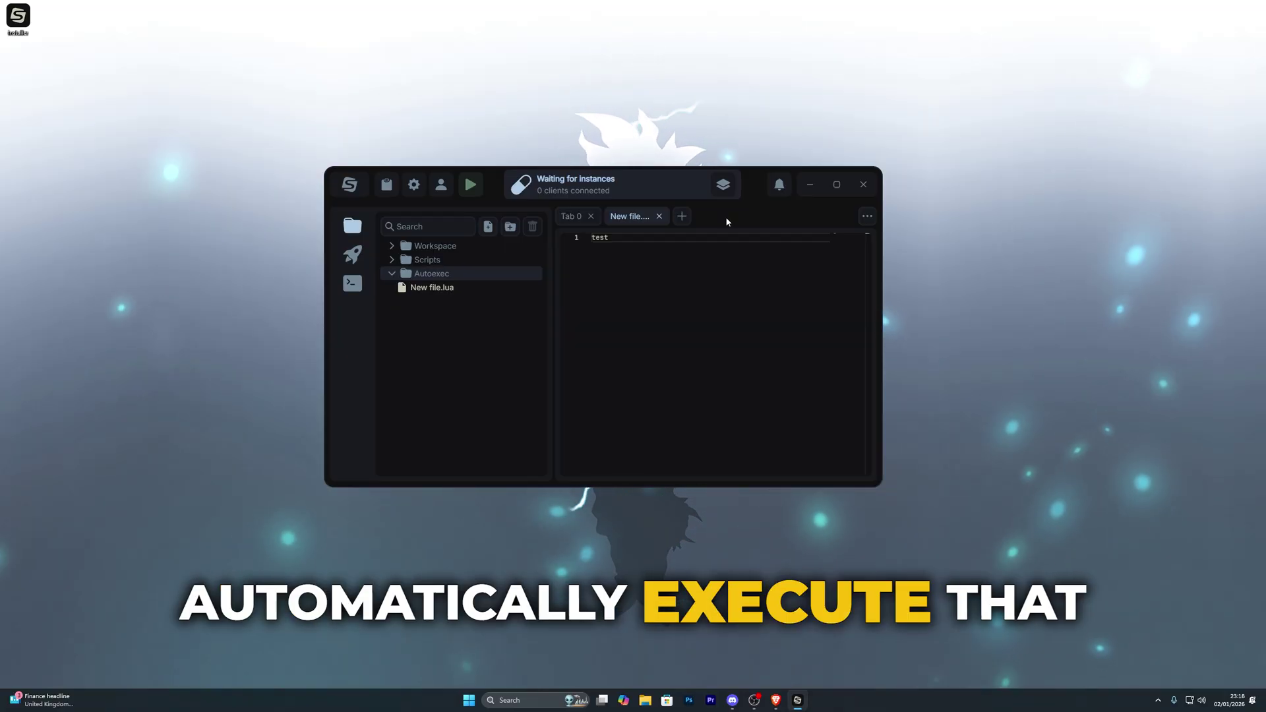
click(442, 259)
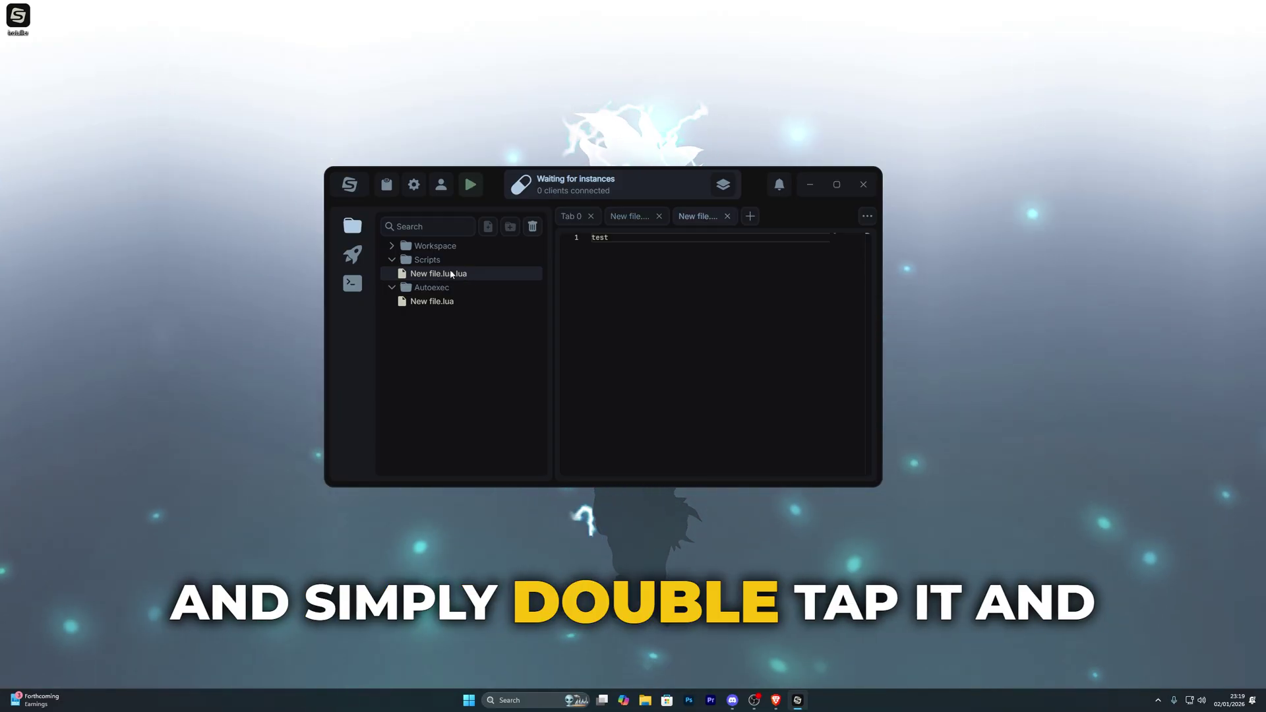
double_click(452, 274)
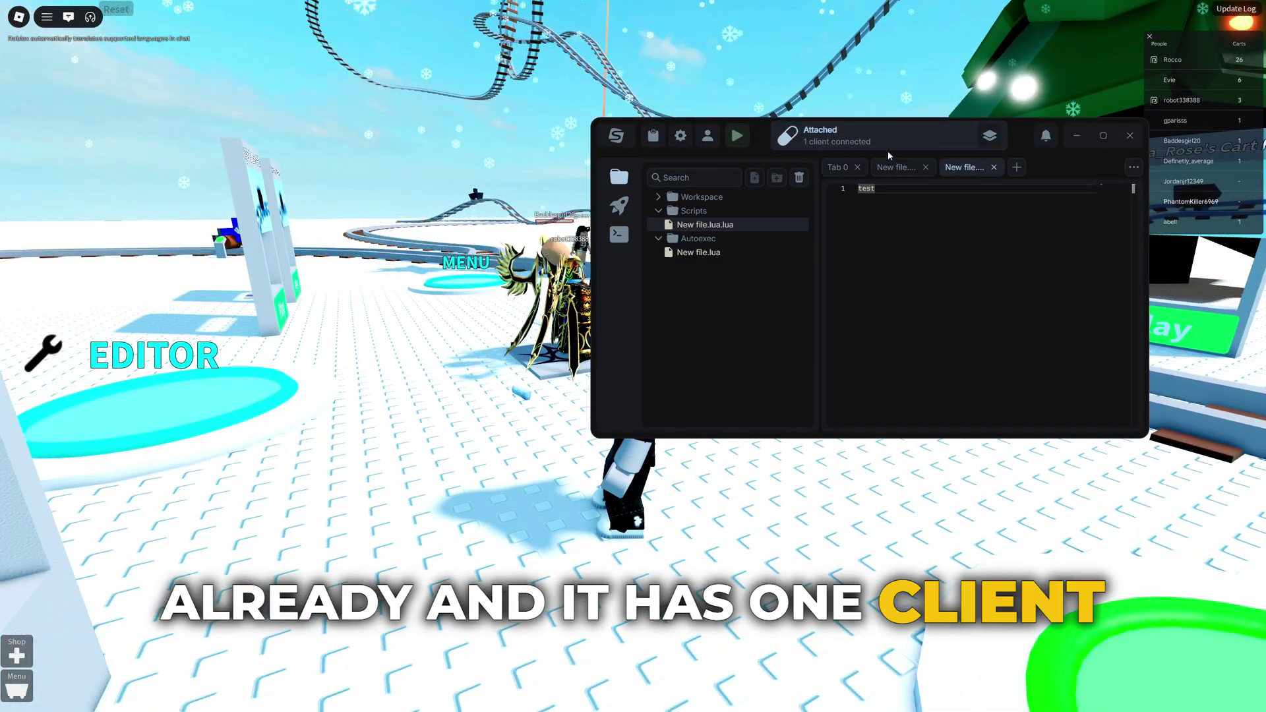
Step: Check the attached clients and view the profile's remaining licence time
click(991, 137)
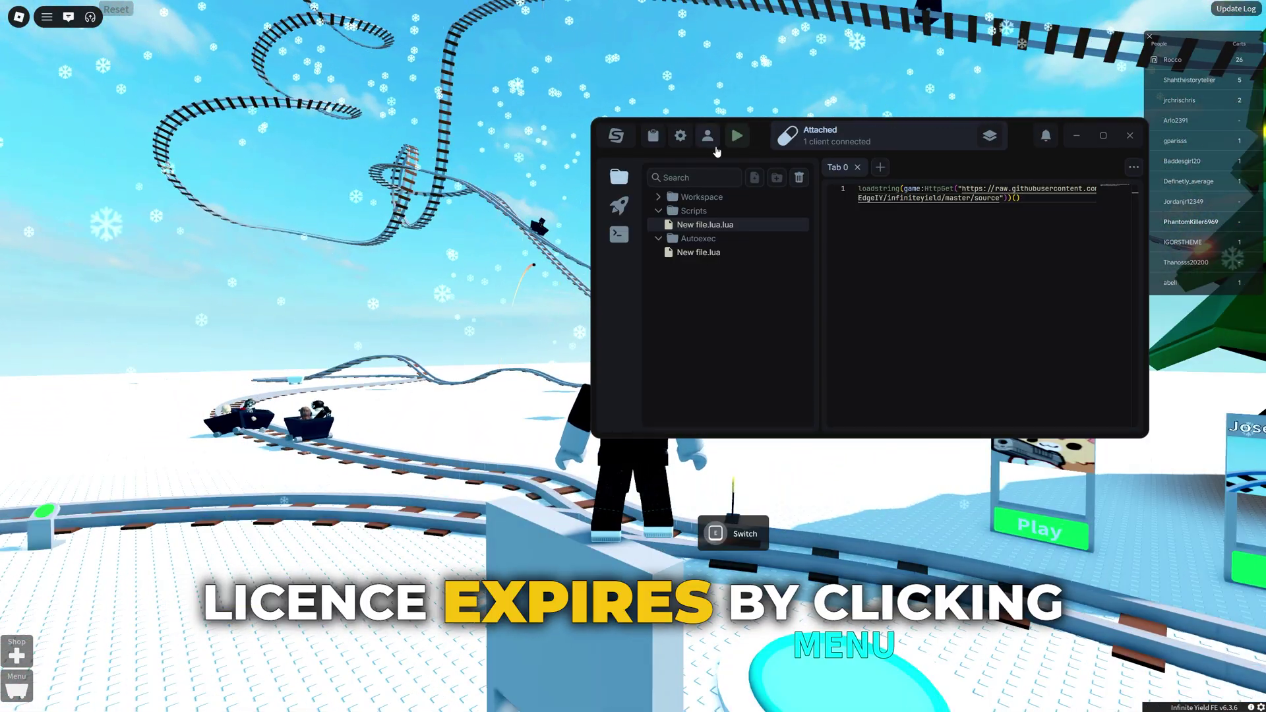
click(706, 138)
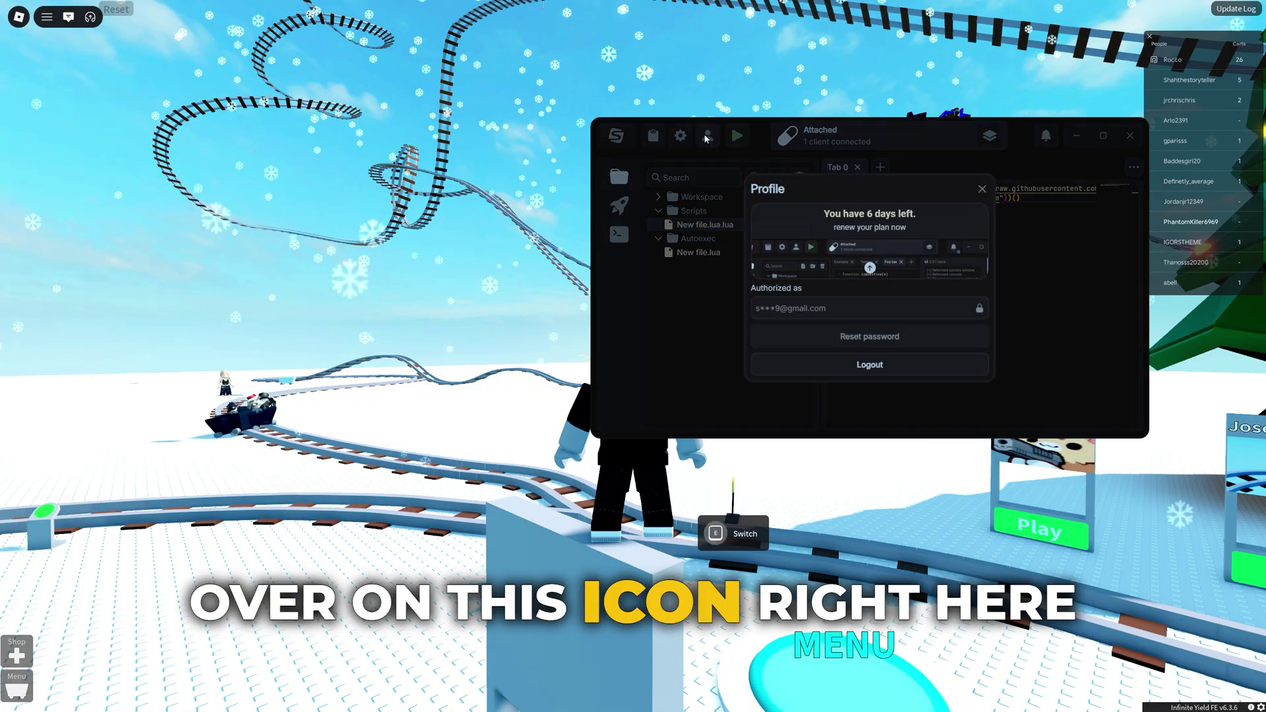